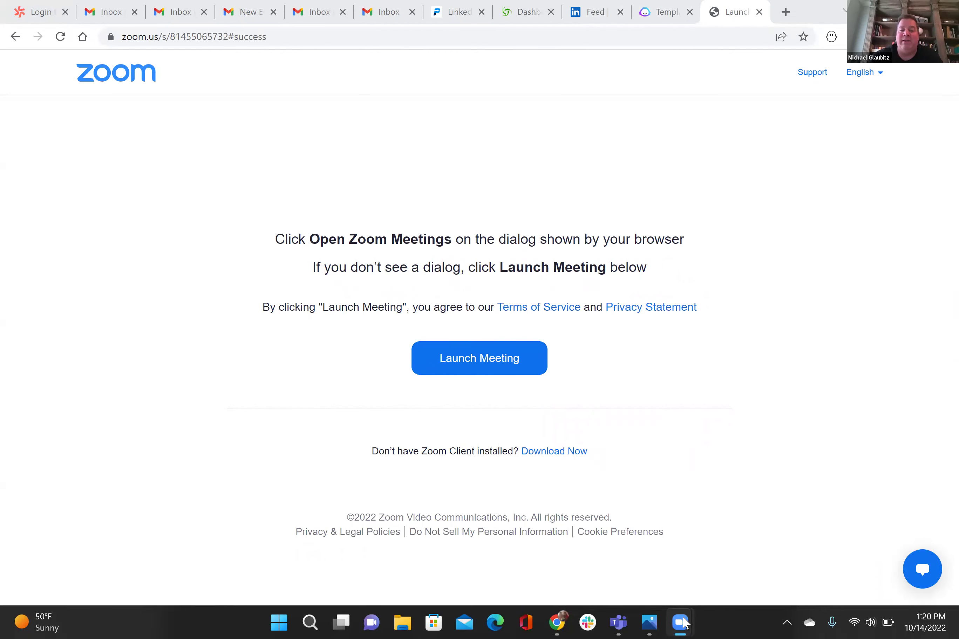
- Bring up the running Zoom Cloud Meetings and Meeting Controls windows from the taskbar
{"action": "left_click", "coordinate": [682, 622]}
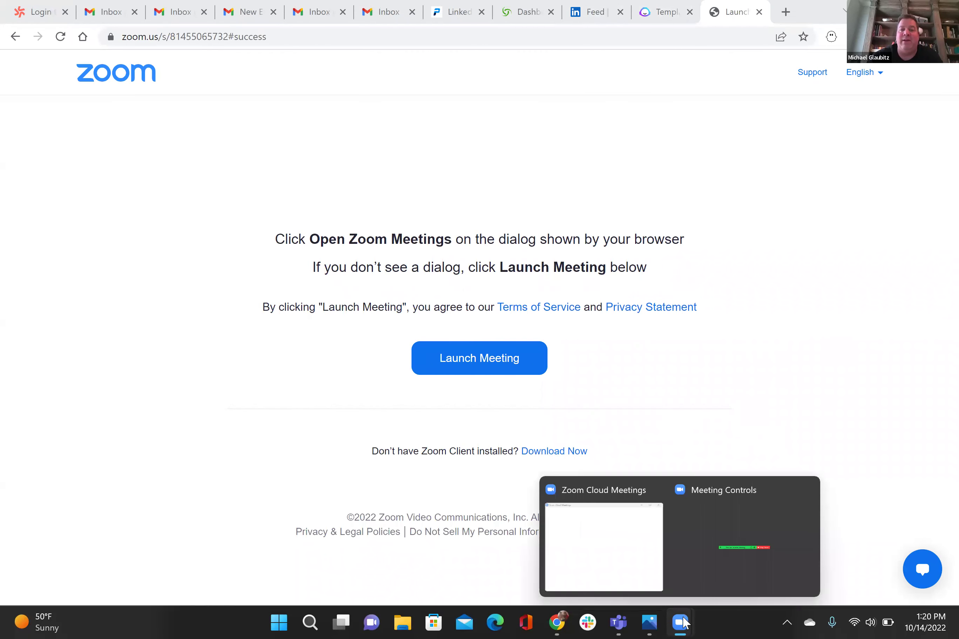
- Show the lead-flow image in Circle's LinkedIn events space, then move to Jasper Templates
{"action": "left_click", "coordinate": [462, 16]}
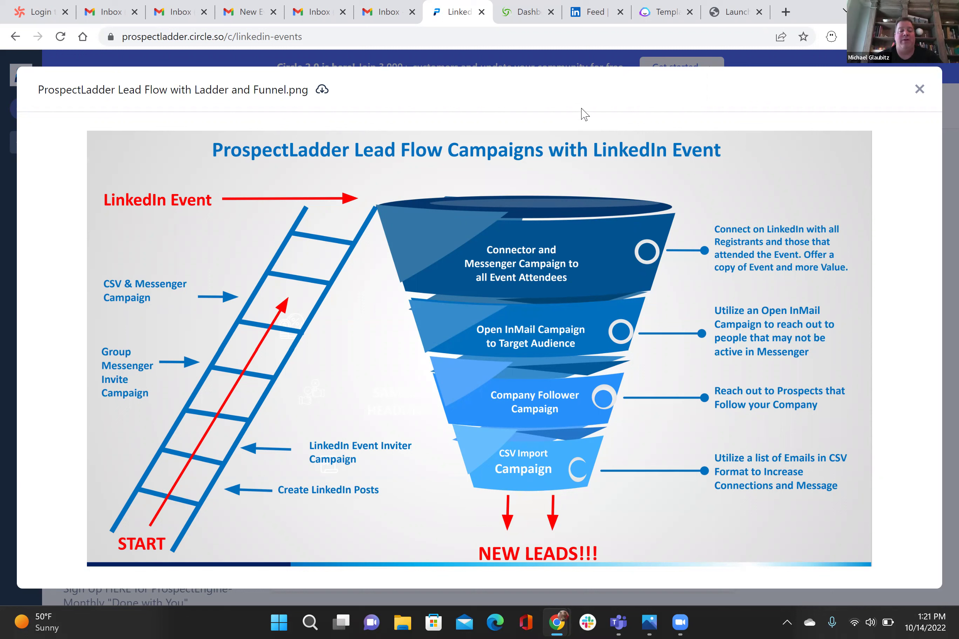
{"action": "left_click", "coordinate": [665, 14]}
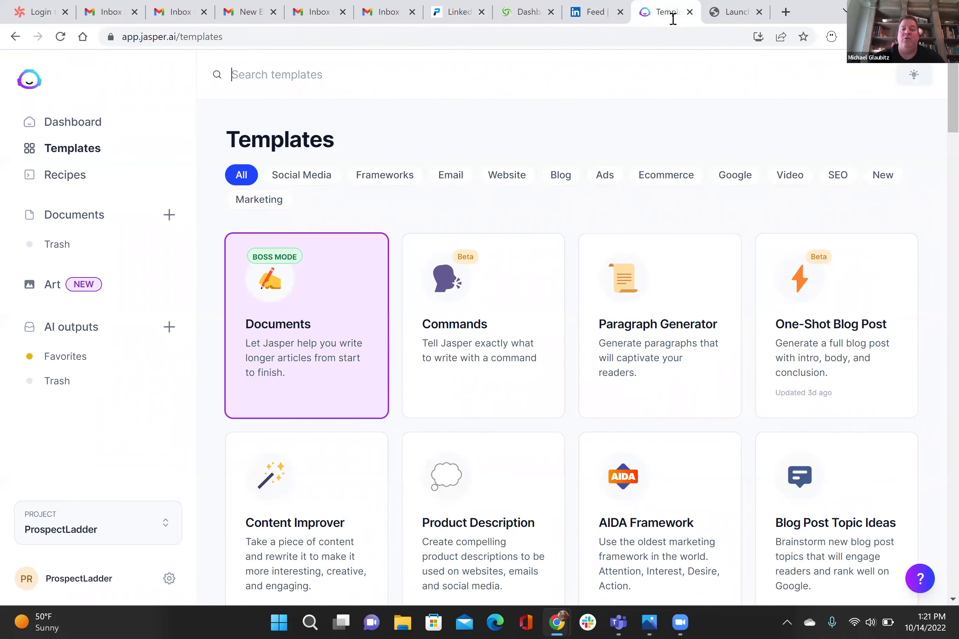
- Switch the browser to full-screen mode with F11
{"action": "key", "text": "F11"}
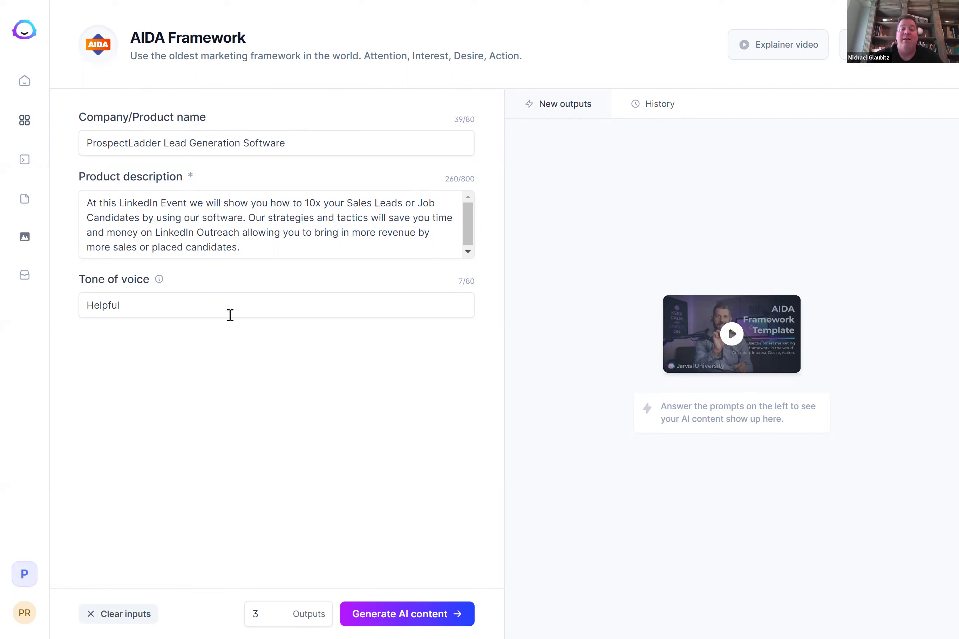
- Generate three AIDA drafts for the ProspectLadder LinkedIn event and review the output cards
{"action": "left_click", "coordinate": [403, 613]}
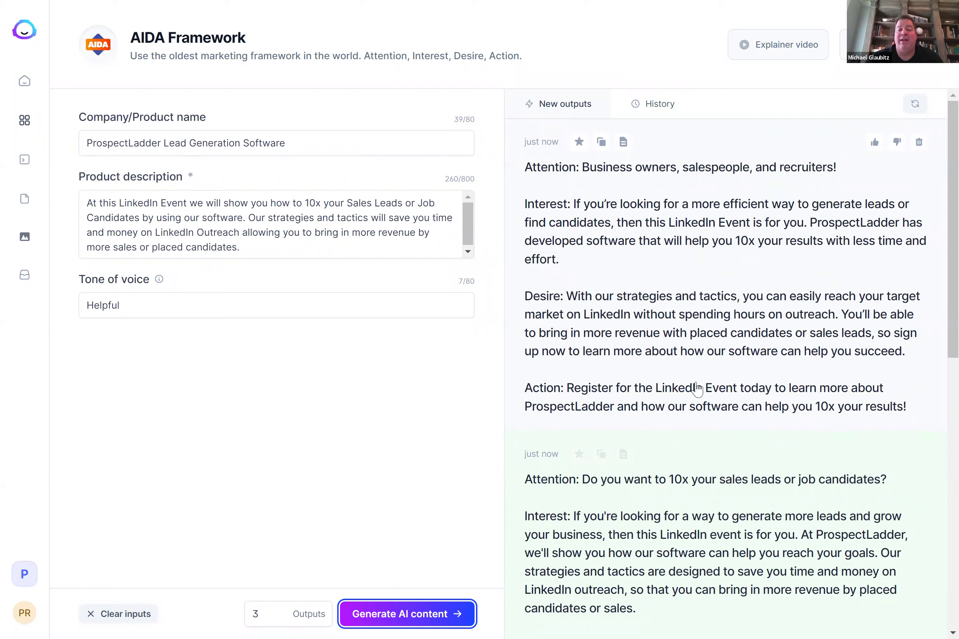
{"action": "scroll", "coordinate": [628, 432], "scroll_direction": "down", "scroll_amount": 12}
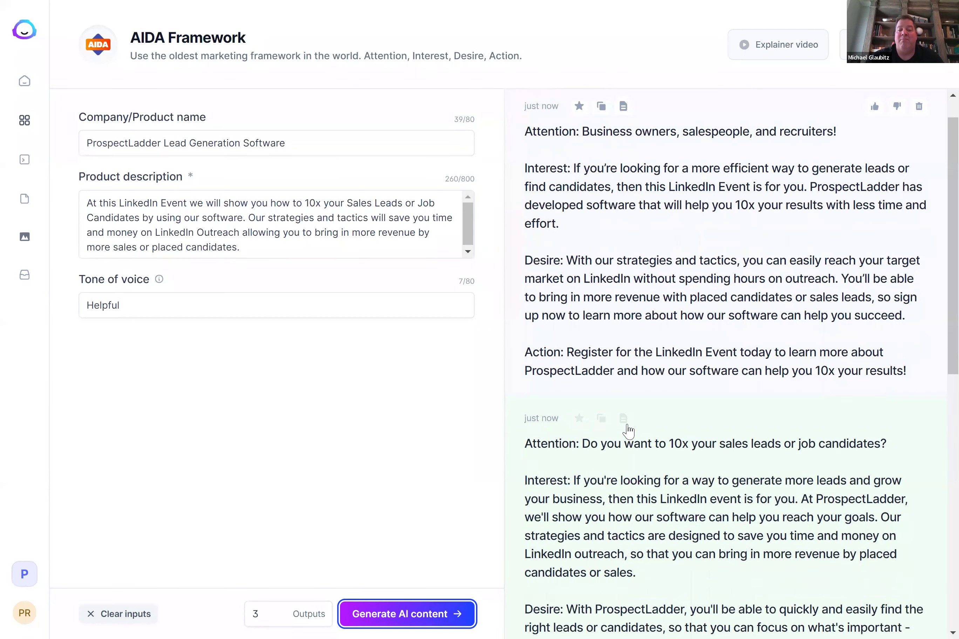
{"action": "scroll", "coordinate": [652, 415], "scroll_direction": "up", "scroll_amount": 12}
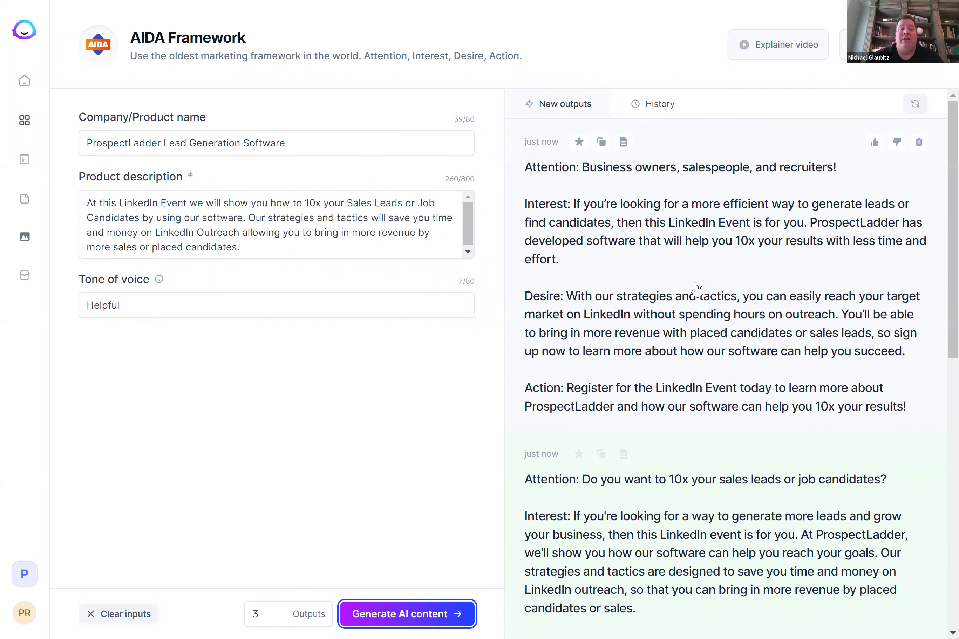
- Go back to Jasper's templates grid, browse it and its search box, then exit full screen
{"action": "left_click", "coordinate": [24, 120]}
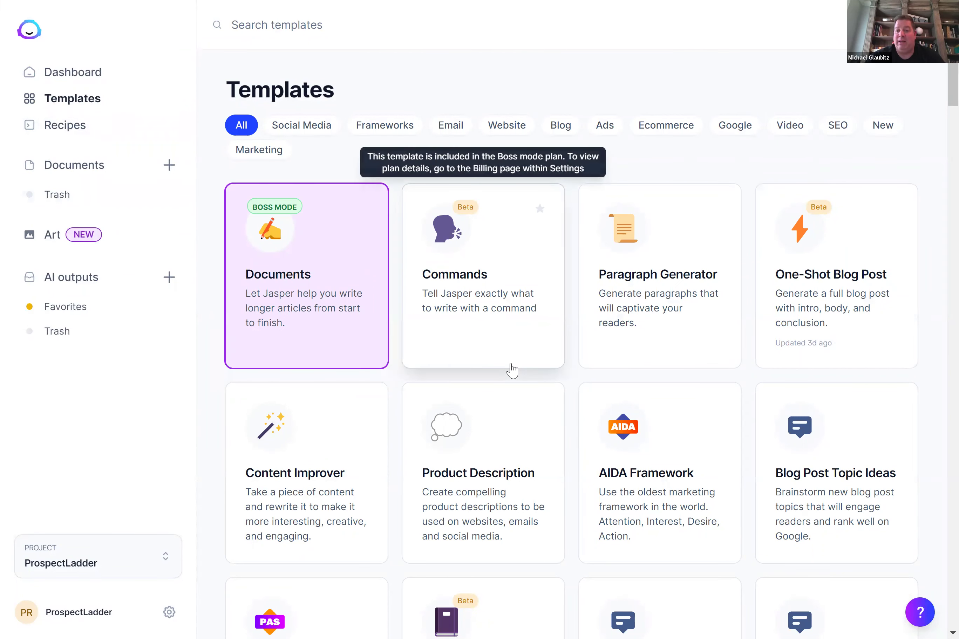
{"action": "scroll", "coordinate": [511, 370], "scroll_direction": "down", "scroll_amount": 6}
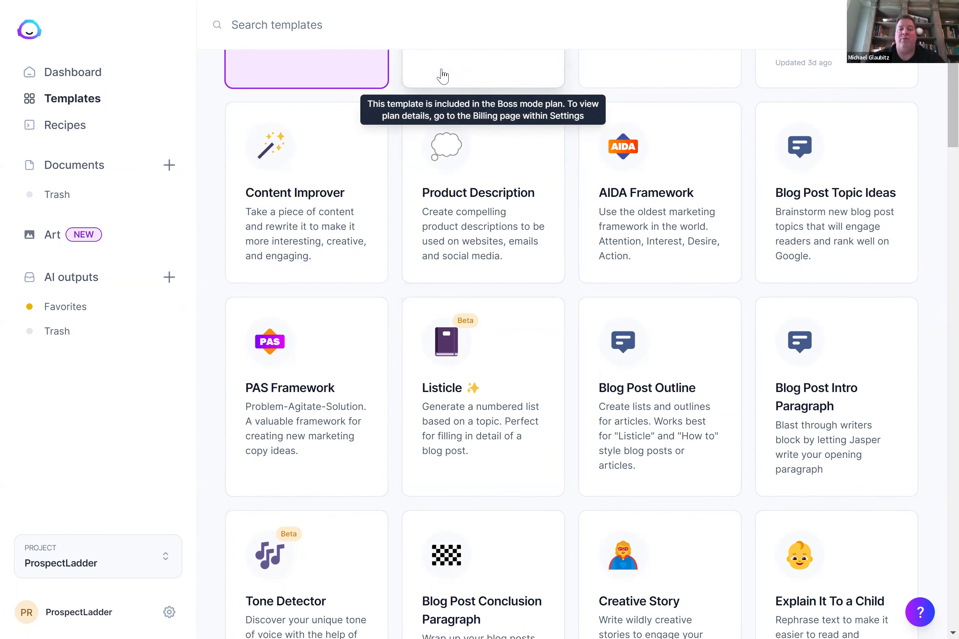
{"action": "left_click", "coordinate": [495, 25]}
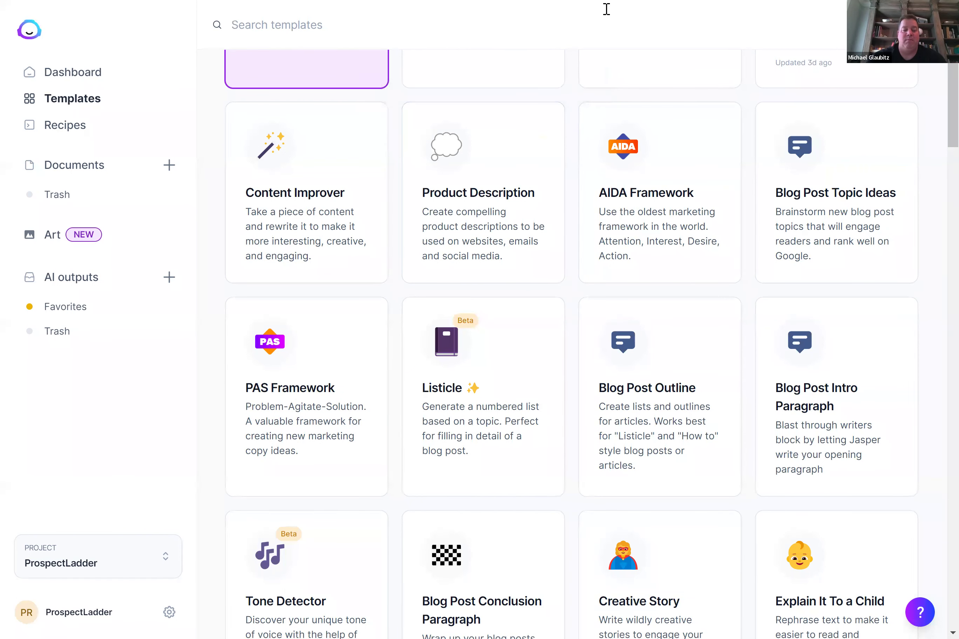
{"action": "key", "text": "F11"}
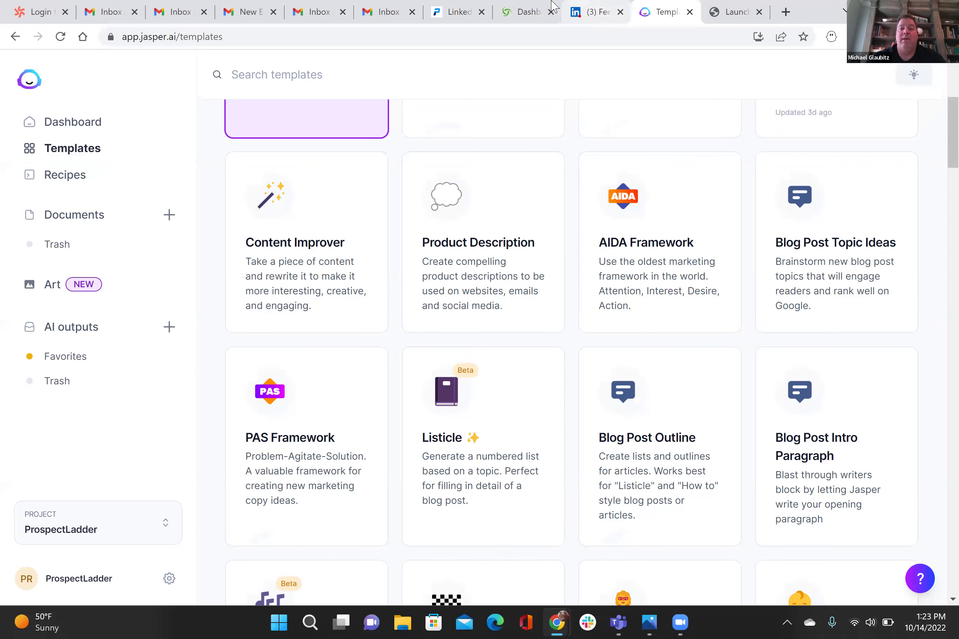
- From the LinkedIn feed, close the chat and open the Find My Prospects page as admin
{"action": "left_click", "coordinate": [519, 16]}
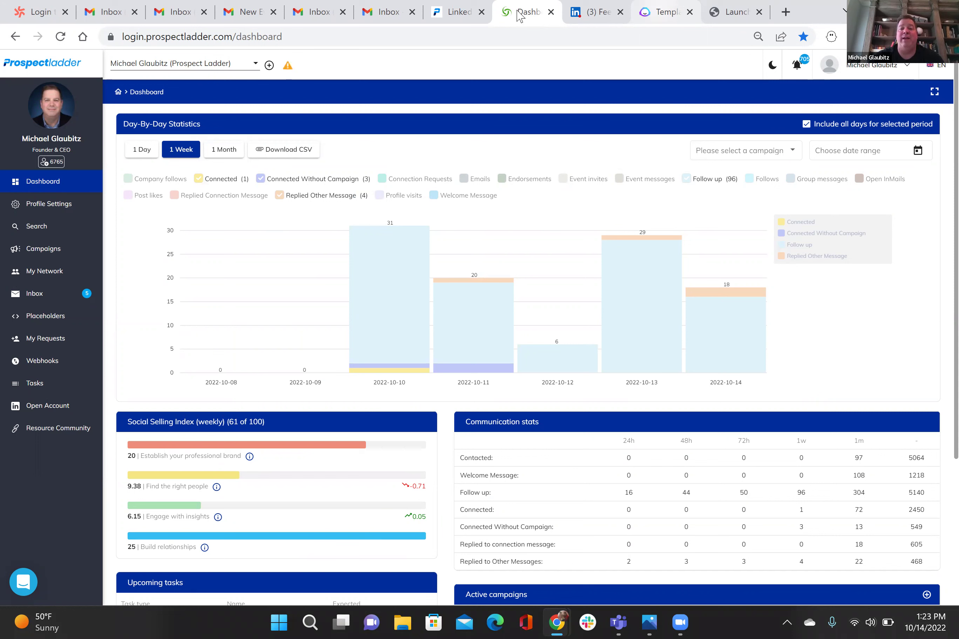
{"action": "left_click", "coordinate": [594, 12]}
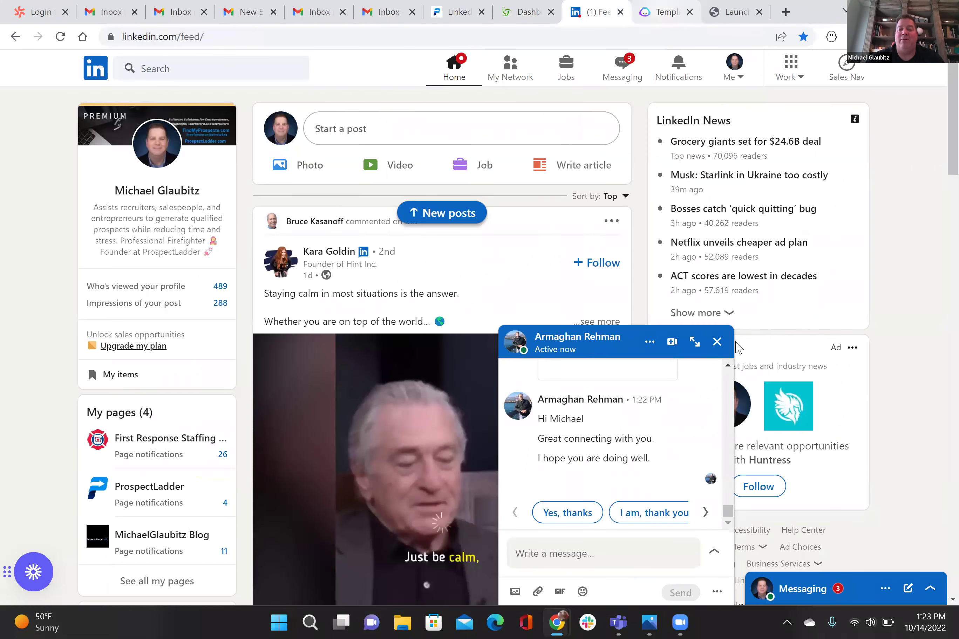
{"action": "left_click", "coordinate": [717, 341]}
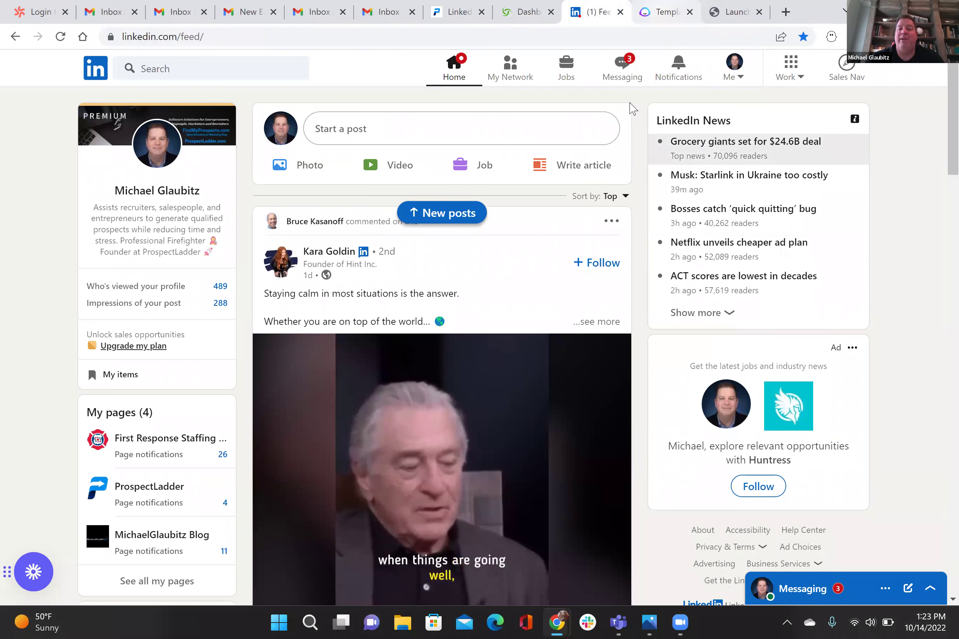
{"action": "left_click", "coordinate": [735, 77]}
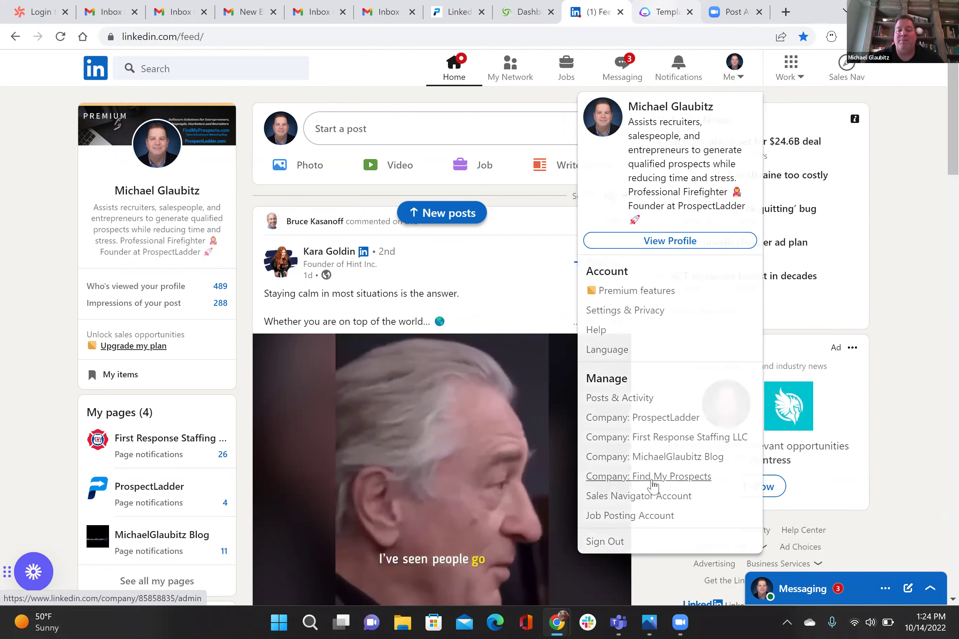
{"action": "left_click", "coordinate": [652, 485]}
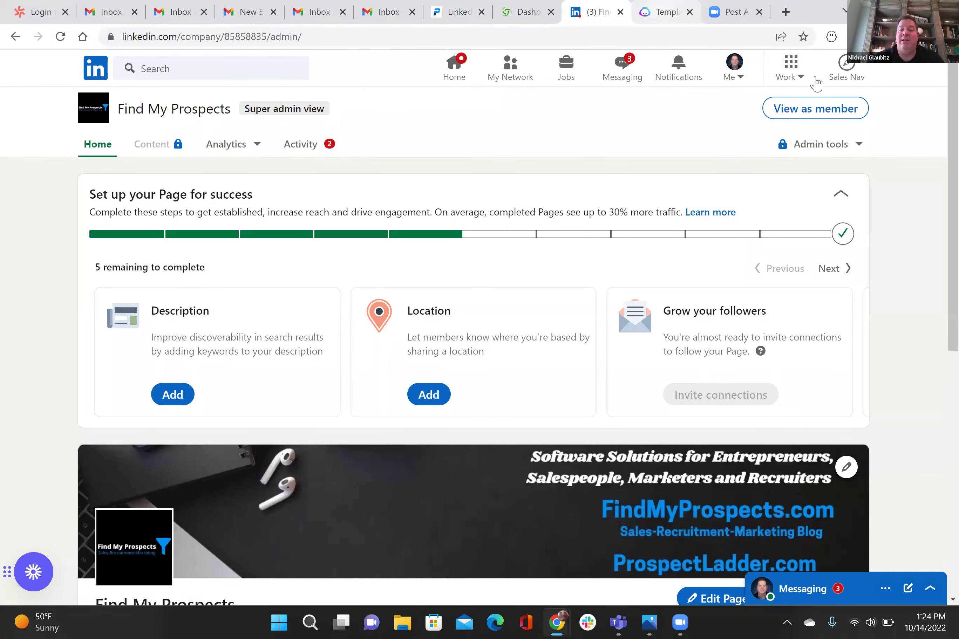
- Preview the Find My Prospects company page as members see it
{"action": "left_click", "coordinate": [808, 109]}
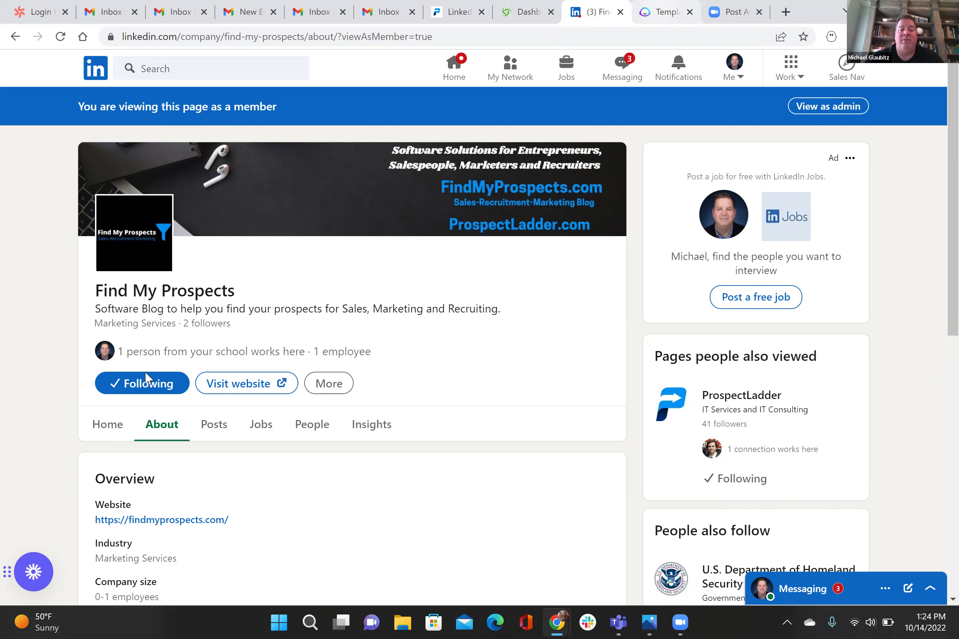
{"action": "scroll", "coordinate": [213, 445], "scroll_direction": "down", "scroll_amount": 5}
{"action": "scroll", "coordinate": [213, 441], "scroll_direction": "up", "scroll_amount": 5}
- Open your own LinkedIn profile and scroll through it
{"action": "left_click", "coordinate": [734, 66]}
{"action": "left_click", "coordinate": [648, 242]}
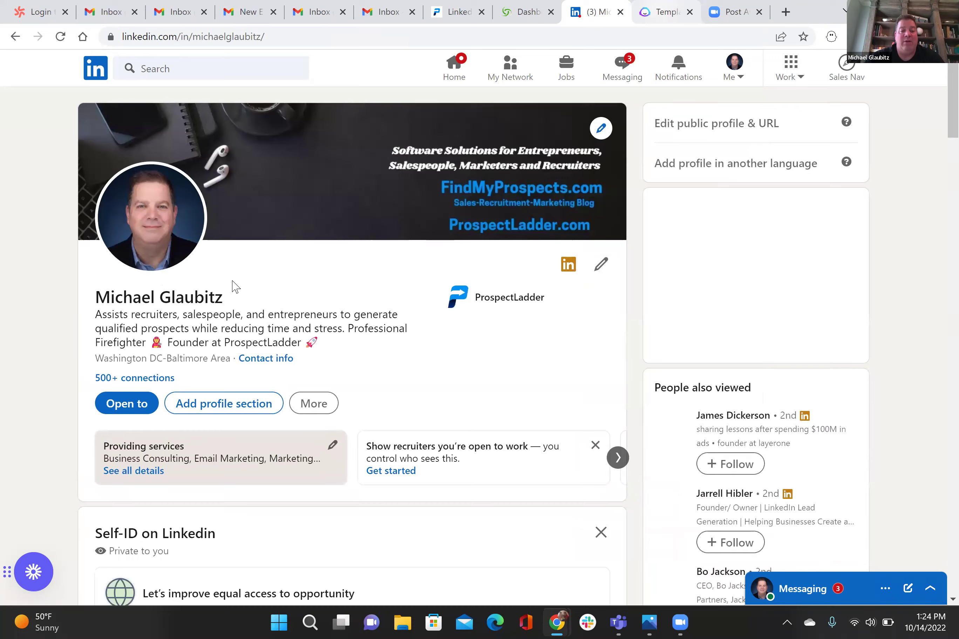
{"action": "scroll", "coordinate": [233, 282], "scroll_direction": "down", "scroll_amount": 1}
{"action": "scroll", "coordinate": [234, 281], "scroll_direction": "down", "scroll_amount": 10}
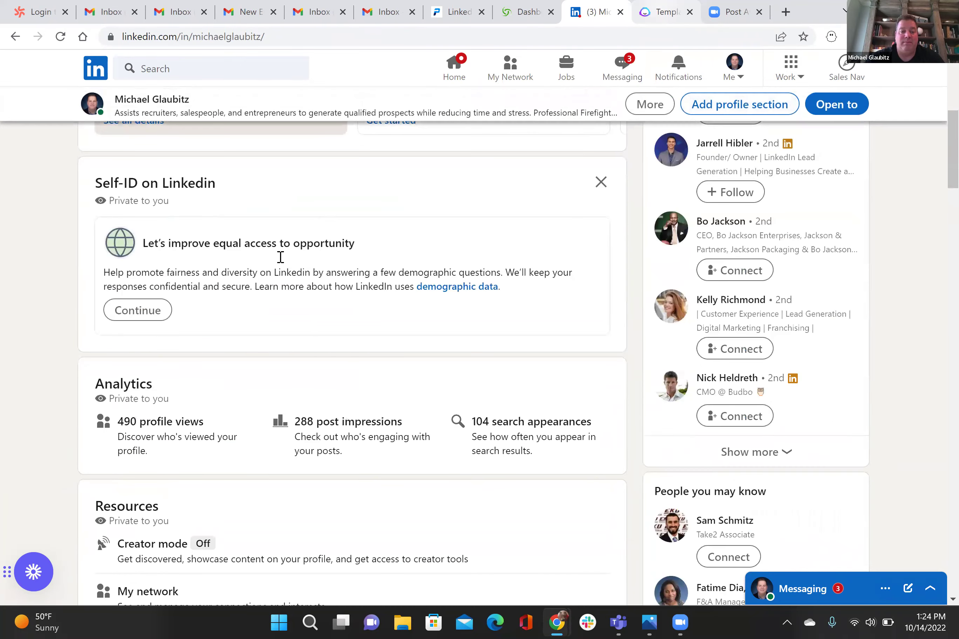
{"action": "scroll", "coordinate": [260, 284], "scroll_direction": "down", "scroll_amount": 20}
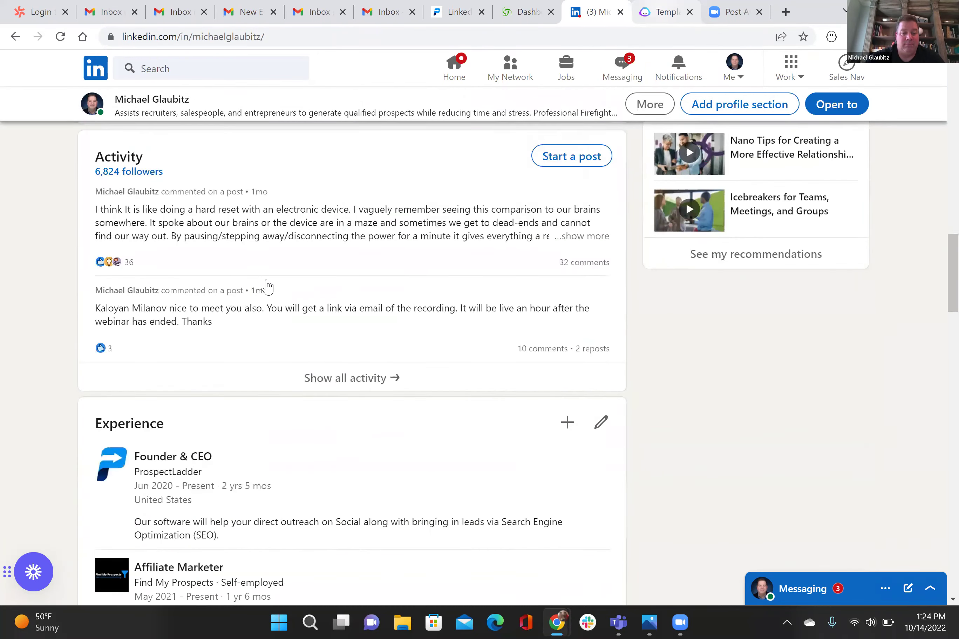
{"action": "scroll", "coordinate": [267, 285], "scroll_direction": "down", "scroll_amount": 20}
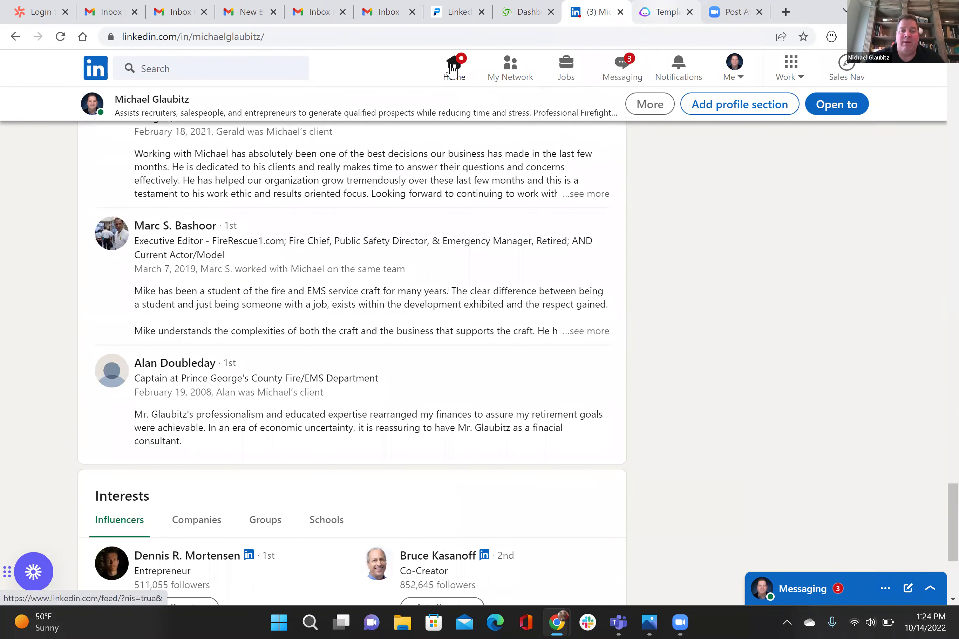
- Return to the home feed and scroll down to the Recent events list
{"action": "left_click", "coordinate": [454, 67]}
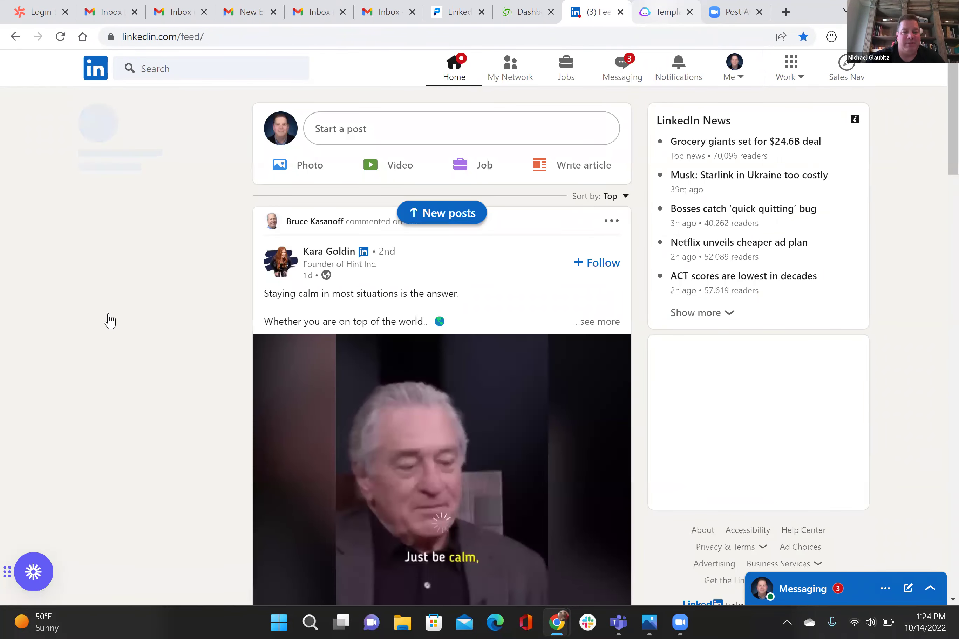
{"action": "scroll", "coordinate": [108, 398], "scroll_direction": "down", "scroll_amount": 5}
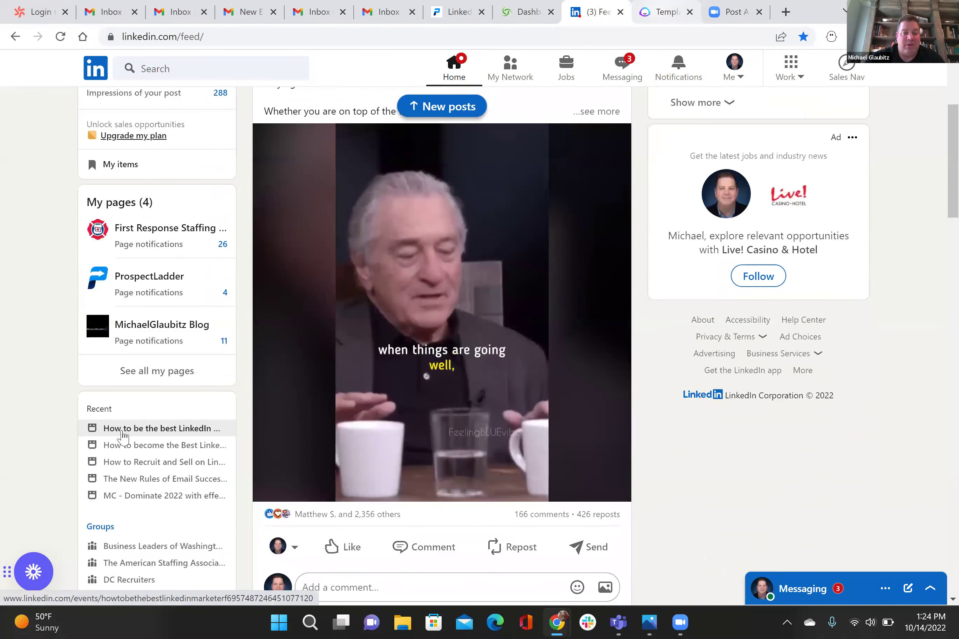
{"action": "scroll", "coordinate": [123, 439], "scroll_direction": "down", "scroll_amount": 2}
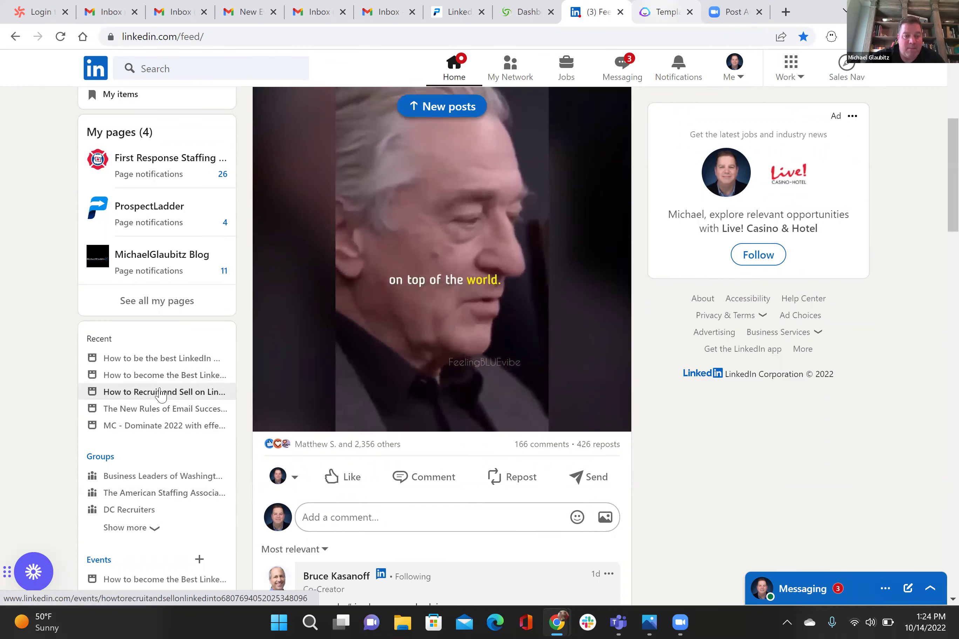
- Open the ended 'How to Recruit and Sell on LinkedIn' event page, then the ProspectLadder dashboard
{"action": "left_click", "coordinate": [161, 393]}
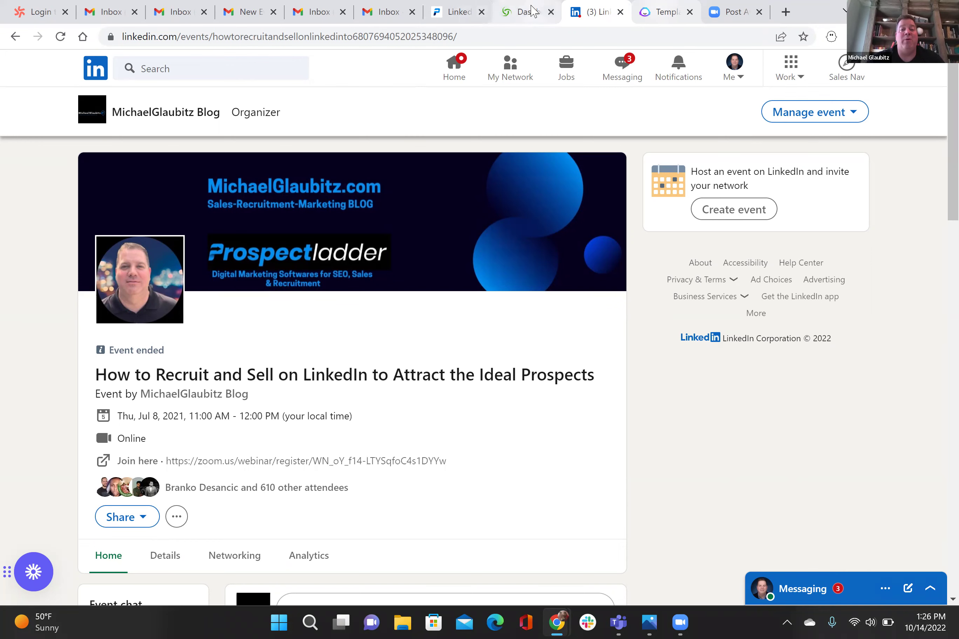
{"action": "left_click", "coordinate": [527, 11]}
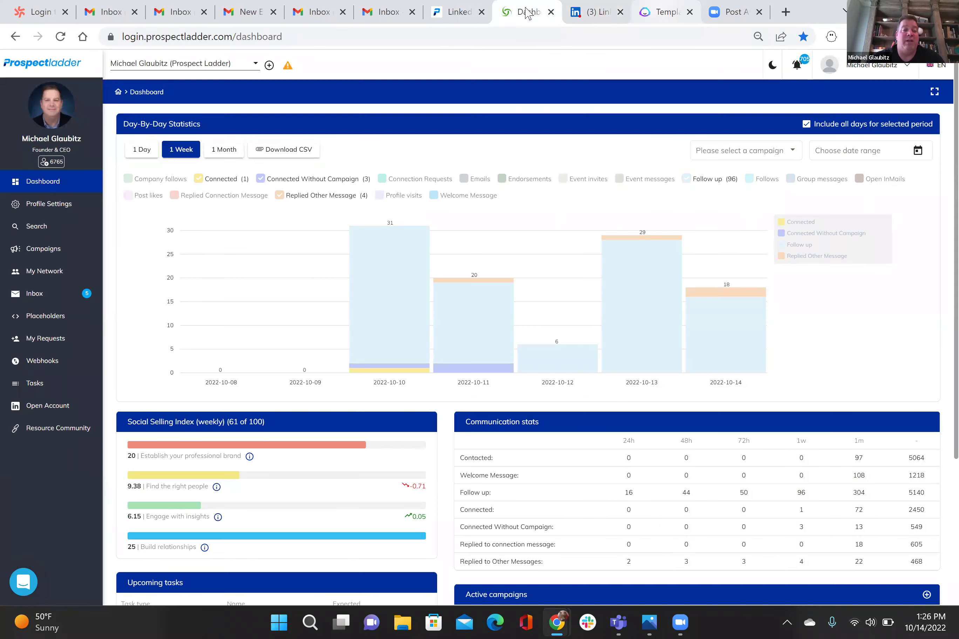
- On the Campaigns page, try the Event invite type, cancel it, and reopen the campaign-type choices
{"action": "left_click", "coordinate": [44, 257]}
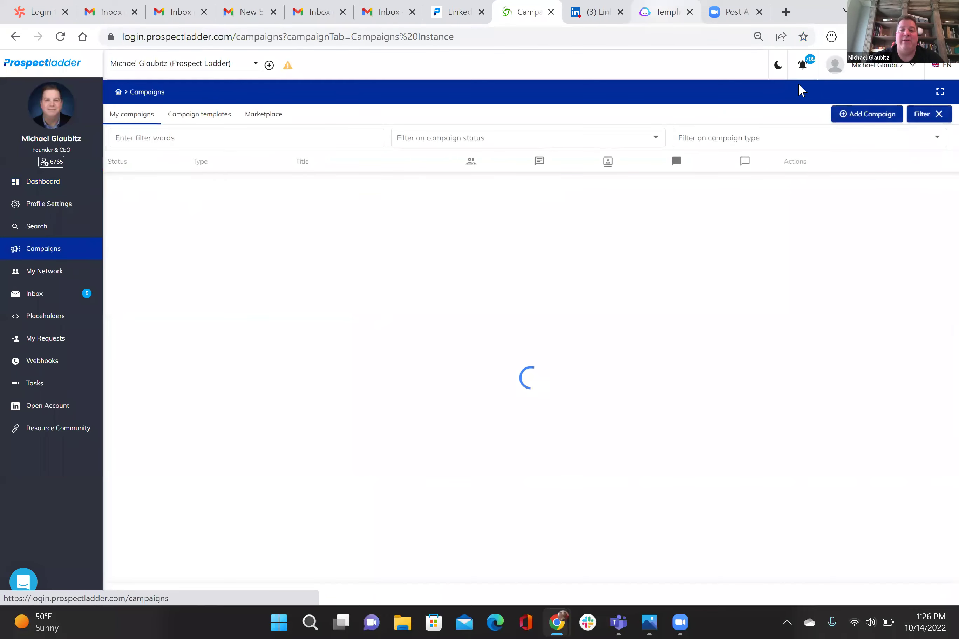
{"action": "left_click", "coordinate": [864, 115]}
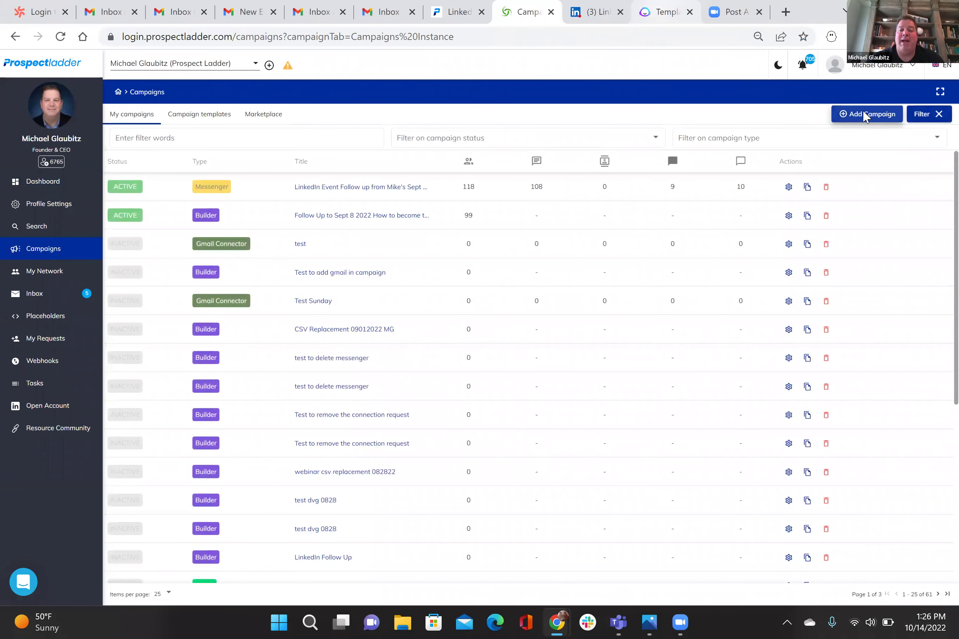
{"action": "scroll", "coordinate": [592, 333], "scroll_direction": "down", "scroll_amount": 2}
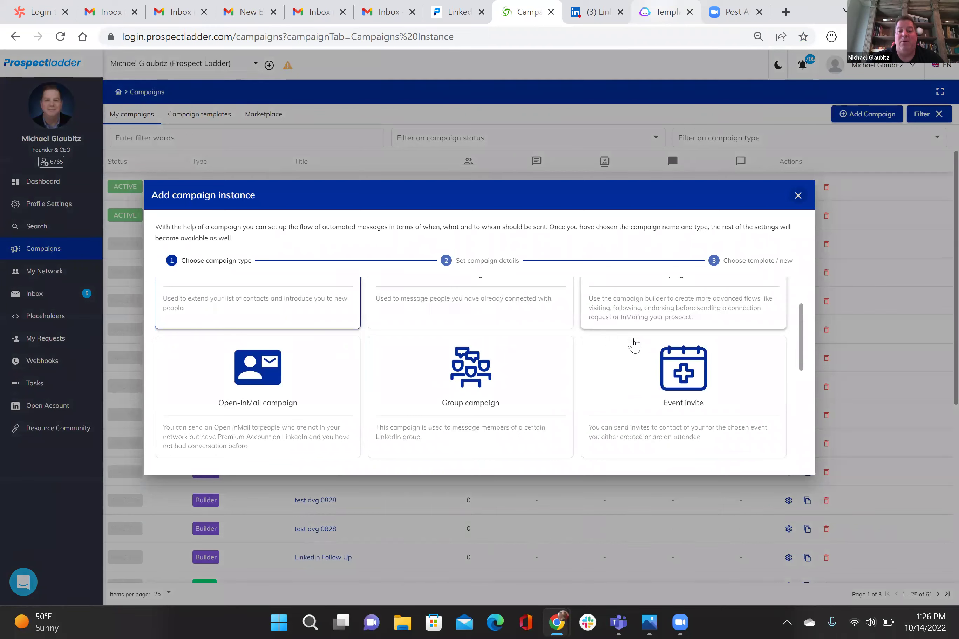
{"action": "scroll", "coordinate": [634, 345], "scroll_direction": "down", "scroll_amount": 2}
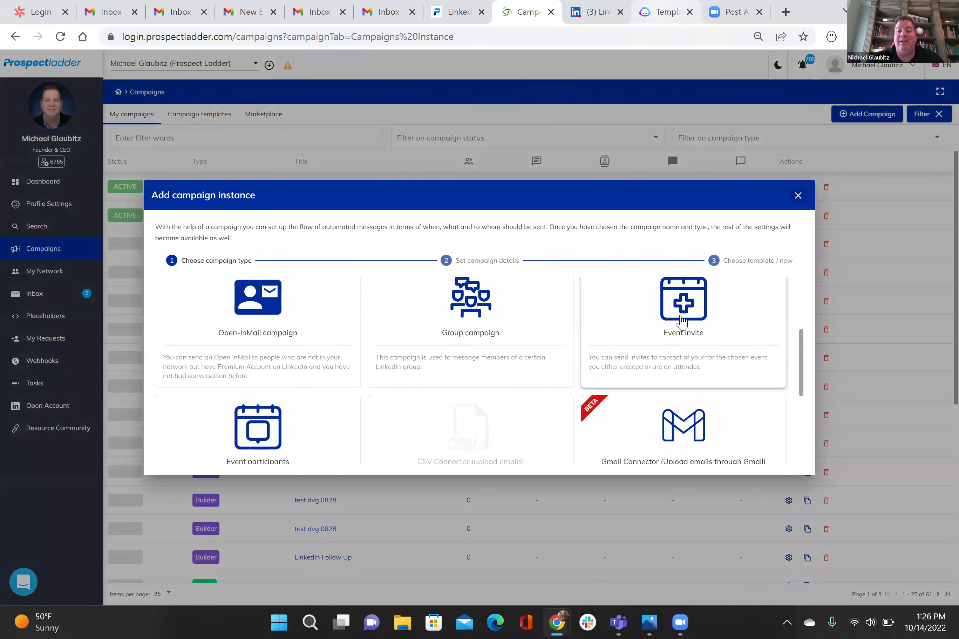
{"action": "left_click", "coordinate": [681, 321]}
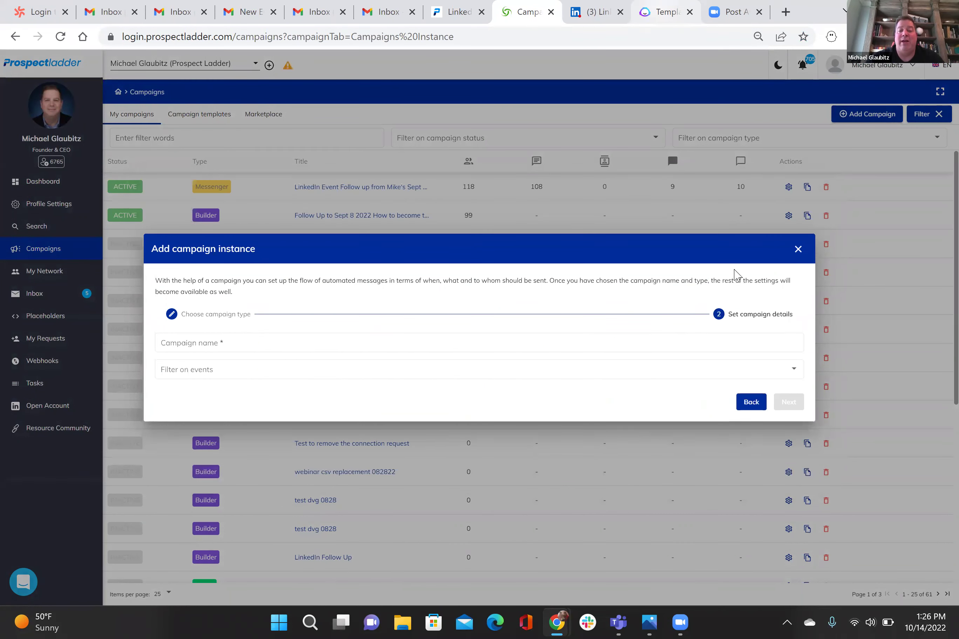
{"action": "left_click", "coordinate": [799, 249]}
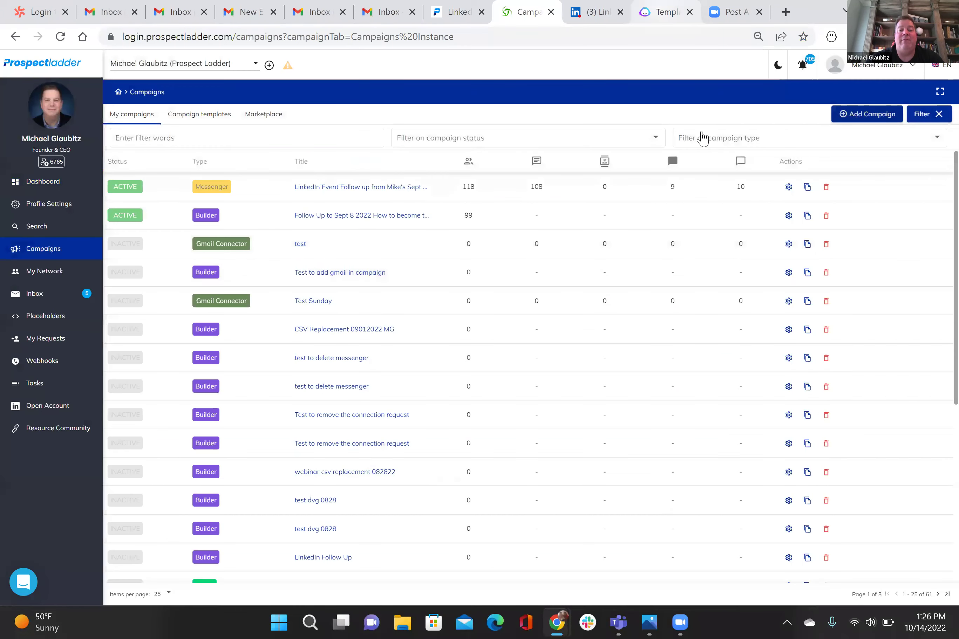
{"action": "left_click", "coordinate": [861, 114]}
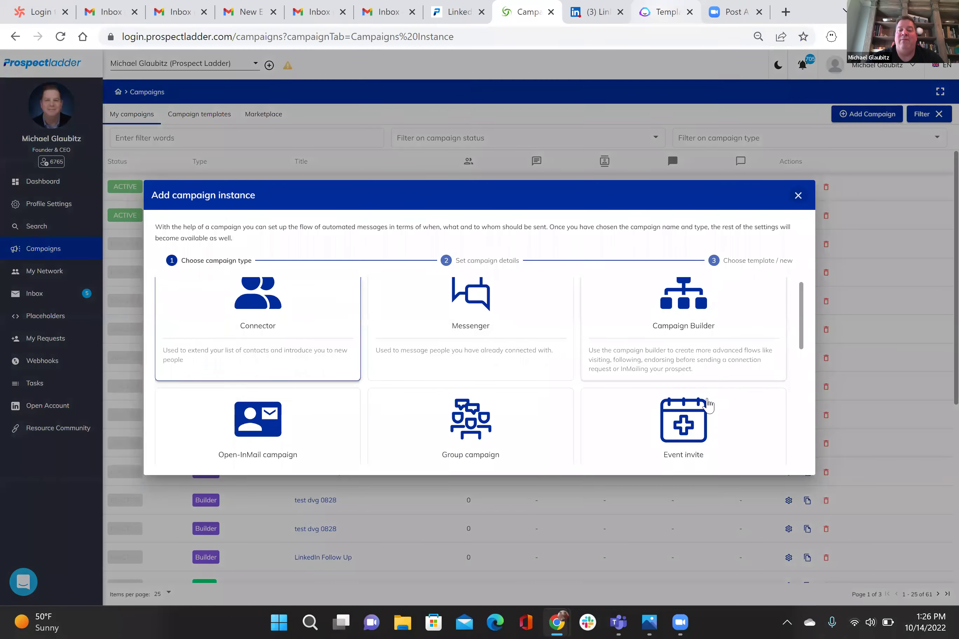
{"action": "scroll", "coordinate": [709, 405], "scroll_direction": "down", "scroll_amount": 3}
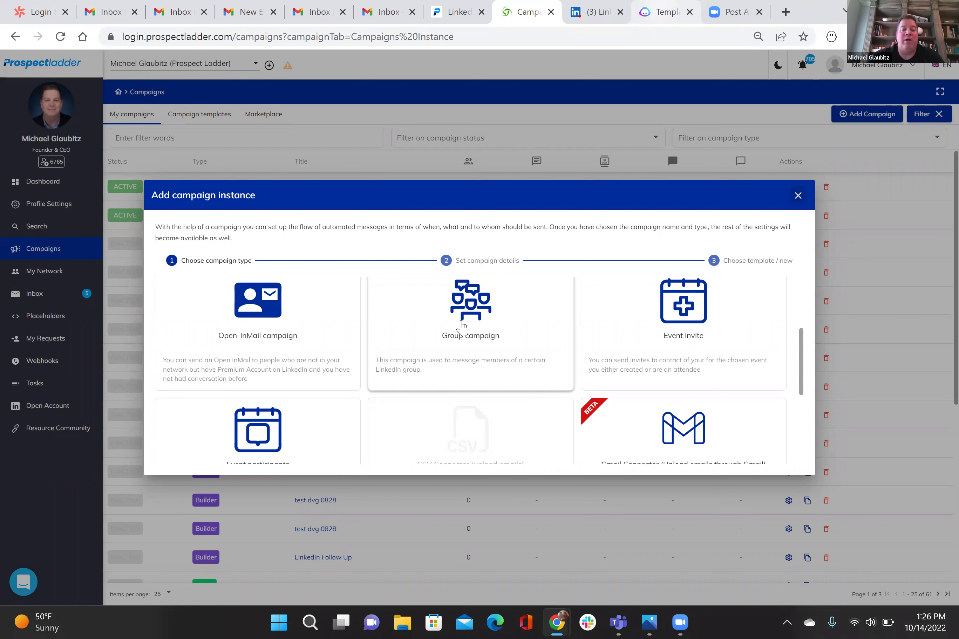
{"action": "scroll", "coordinate": [372, 359], "scroll_direction": "down", "scroll_amount": 2}
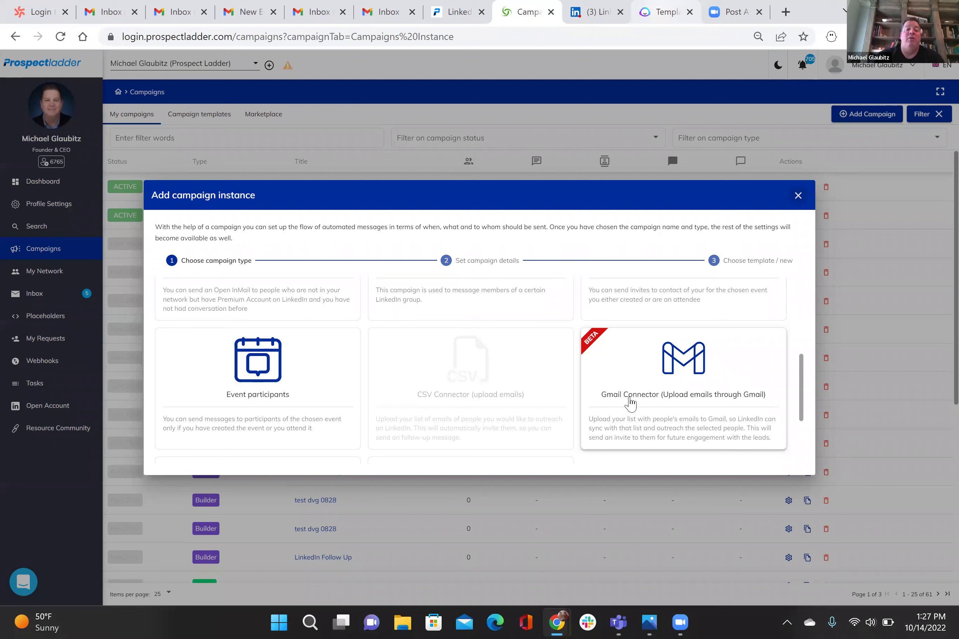
{"action": "scroll", "coordinate": [471, 386], "scroll_direction": "up", "scroll_amount": 3}
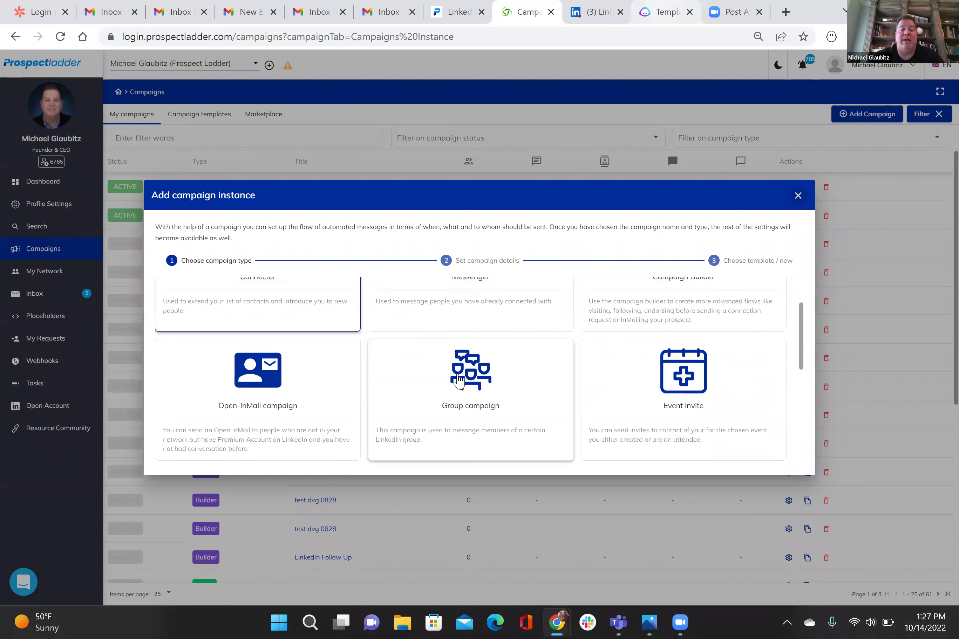
{"action": "scroll", "coordinate": [392, 385], "scroll_direction": "up", "scroll_amount": 3}
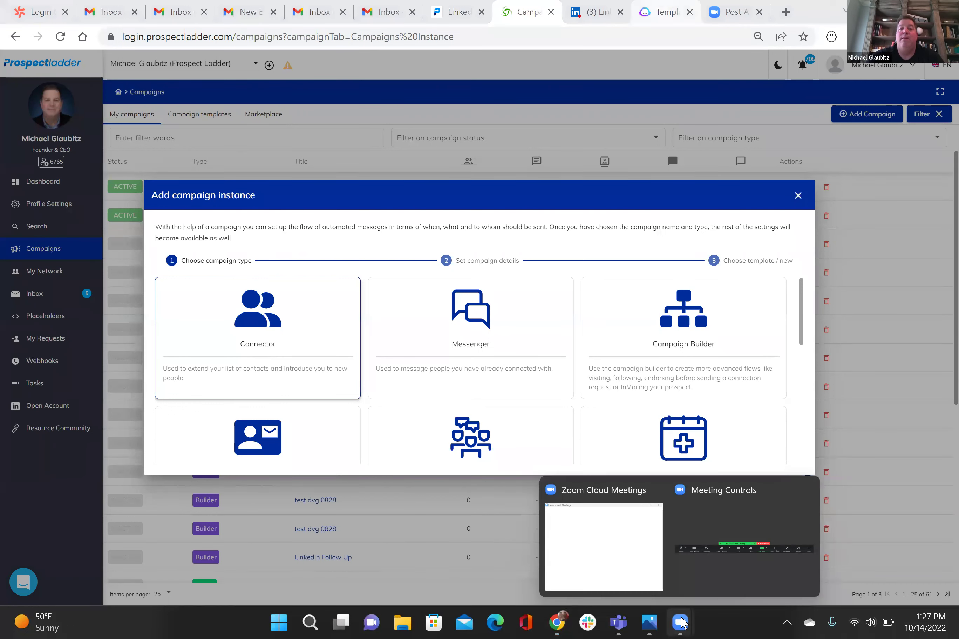
{"action": "left_click", "coordinate": [460, 13]}
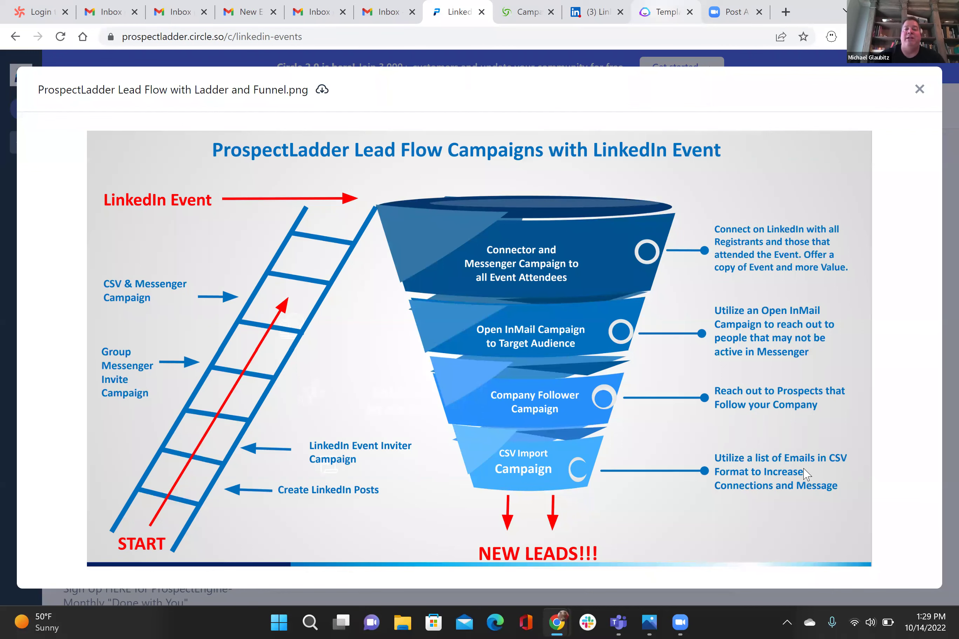
- Close the diagram view and cancel the Add campaign instance dialog on the Campaigns page
{"action": "left_click", "coordinate": [920, 89]}
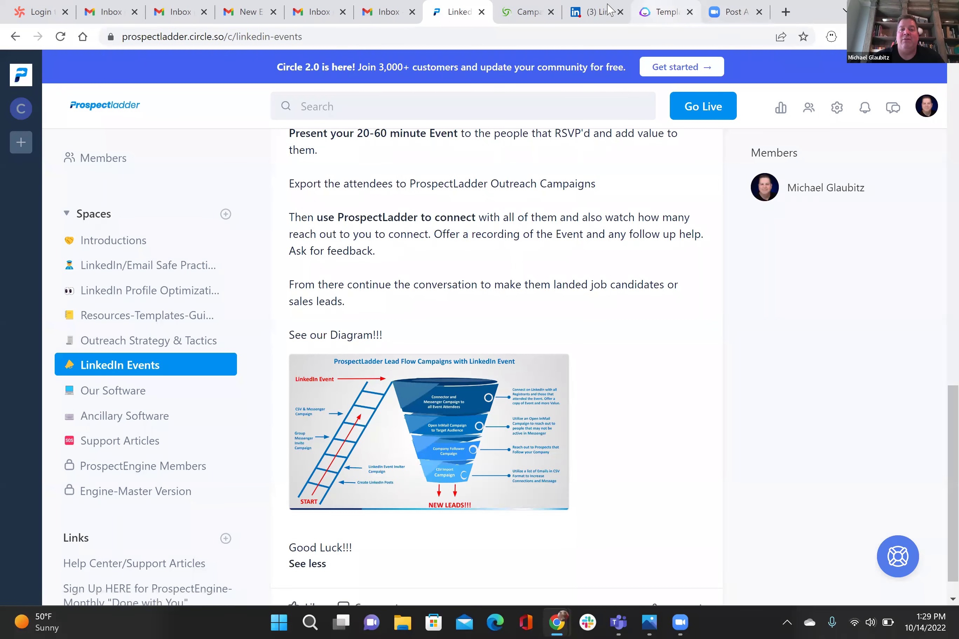
{"action": "left_click", "coordinate": [527, 11]}
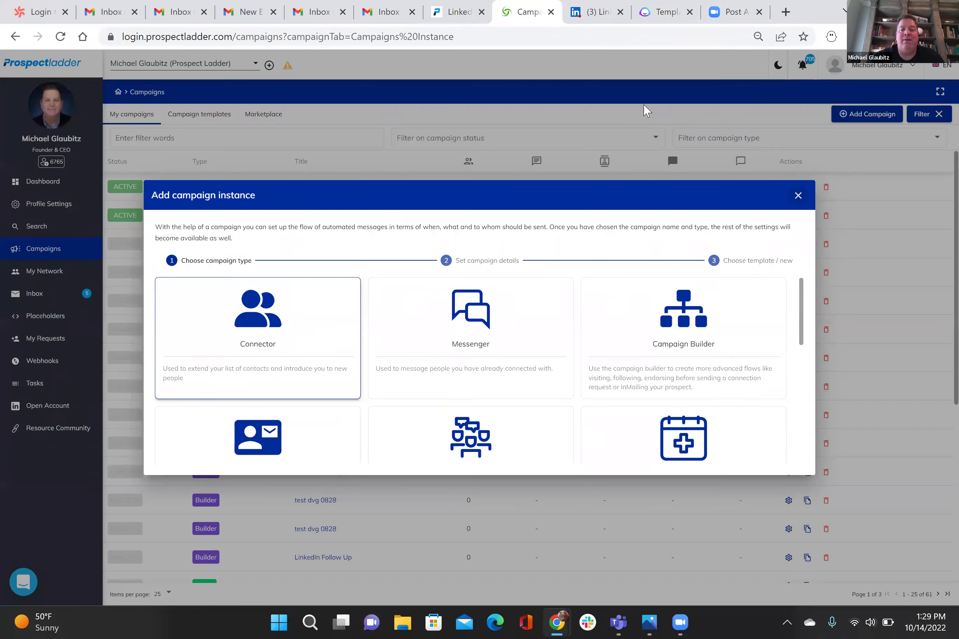
{"action": "left_click", "coordinate": [797, 196]}
- Show the Marketplace's 22 campaign templates, checking the type filter but leaving it unset
{"action": "left_click", "coordinate": [270, 115]}
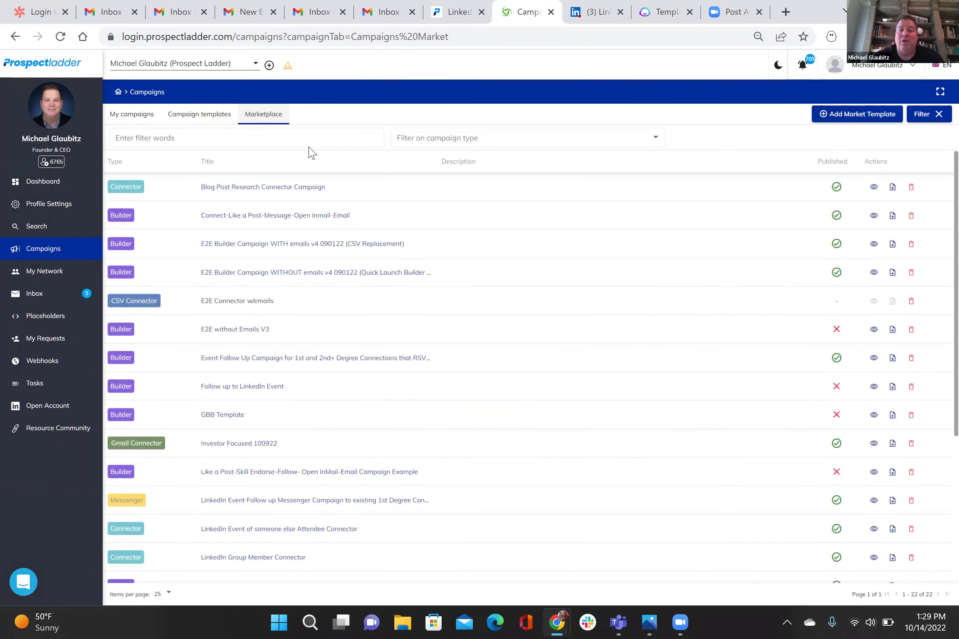
{"action": "left_click", "coordinate": [654, 141]}
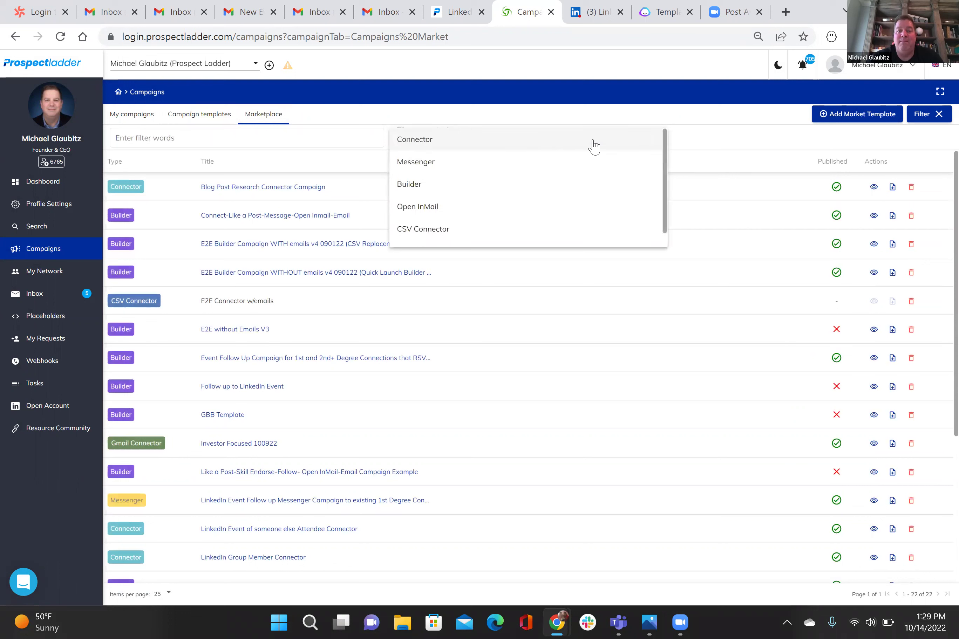
{"action": "scroll", "coordinate": [496, 186], "scroll_direction": "down", "scroll_amount": 1}
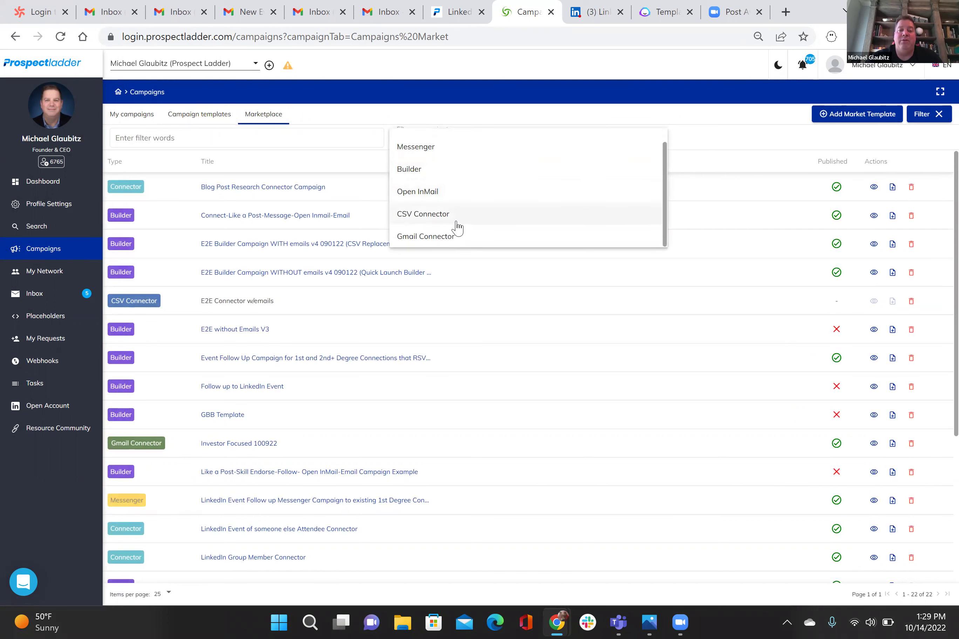
{"action": "scroll", "coordinate": [449, 206], "scroll_direction": "up", "scroll_amount": 1}
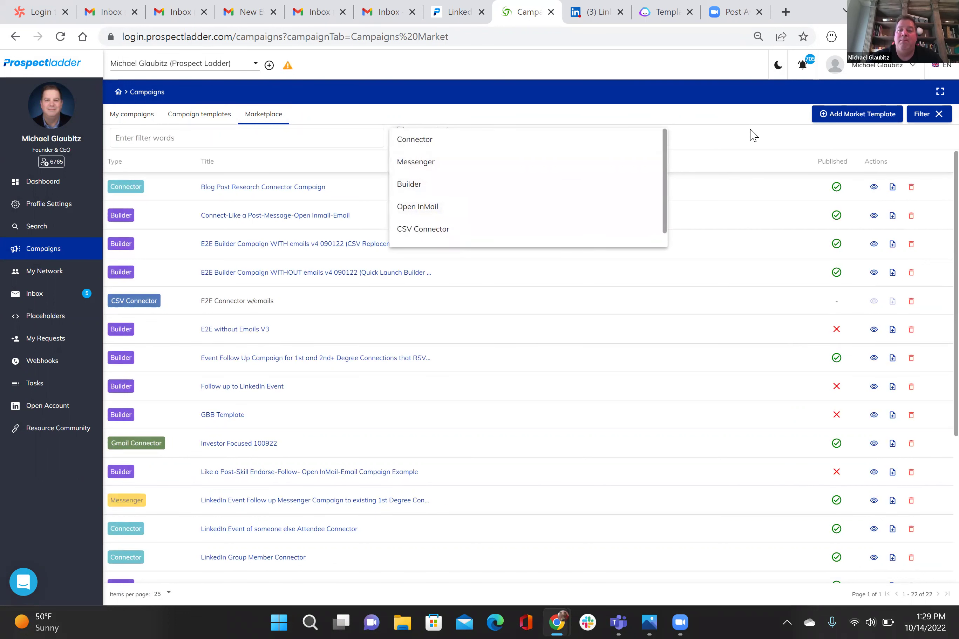
{"action": "left_click", "coordinate": [475, 126]}
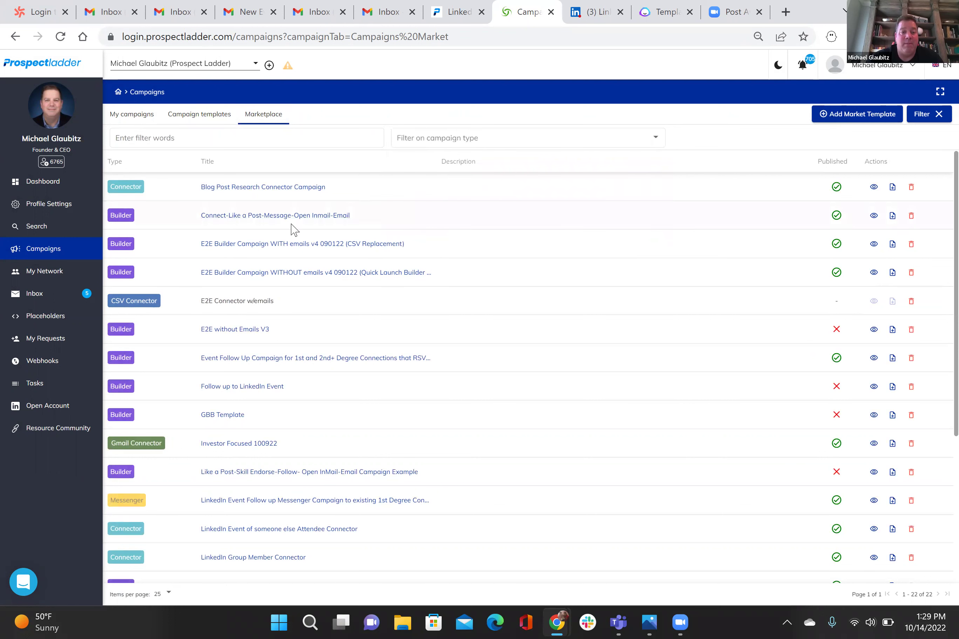
- Open the Connect-Like a Post-Message-Open Inmail-Email template from the ProspectLadder Marketplace list
{"action": "left_click", "coordinate": [259, 221]}
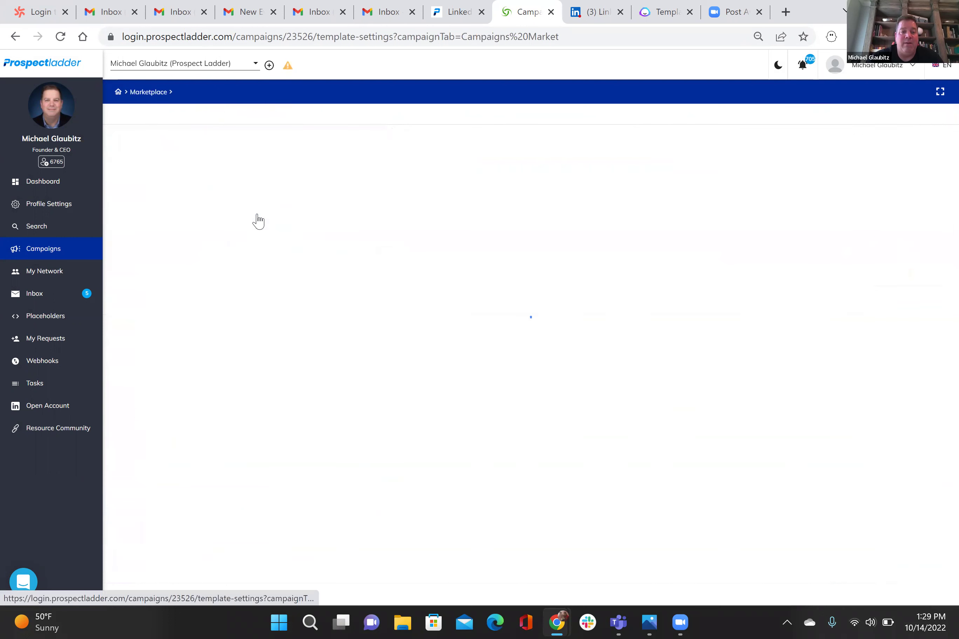